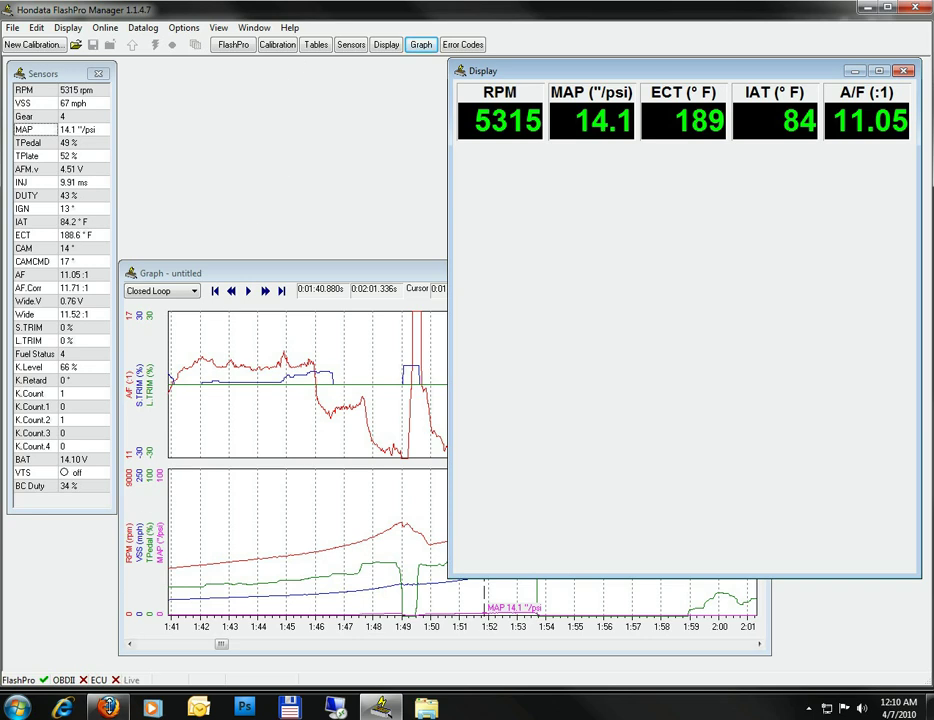
Step: Switch to Firefox and download vitviper_v1.display from the VitViper Tuning Display v1 page among the site's displays
left_click(108, 706)
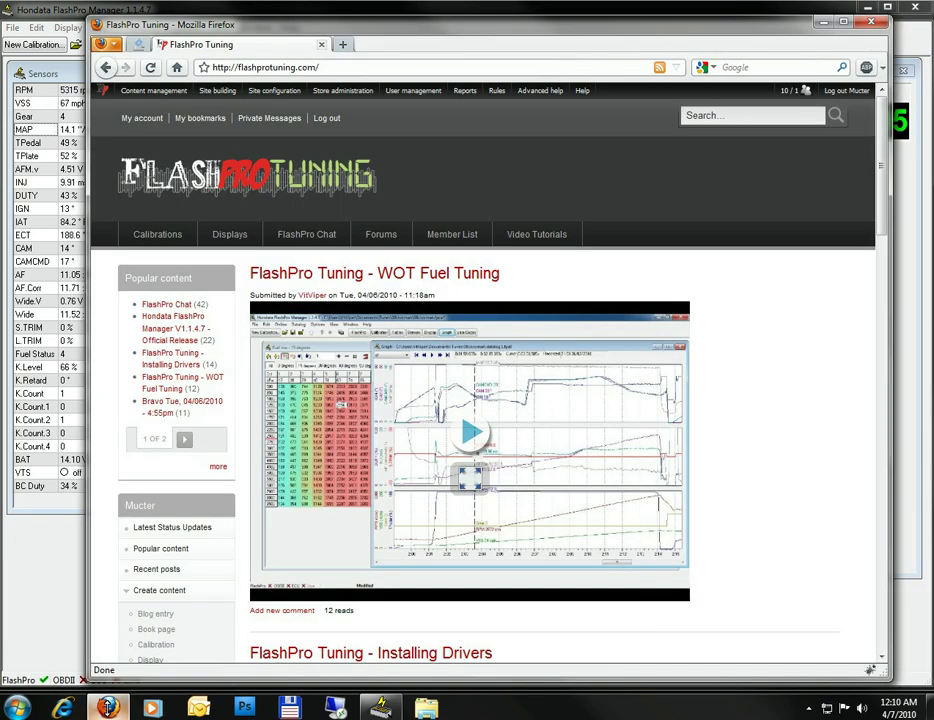
left_click(229, 244)
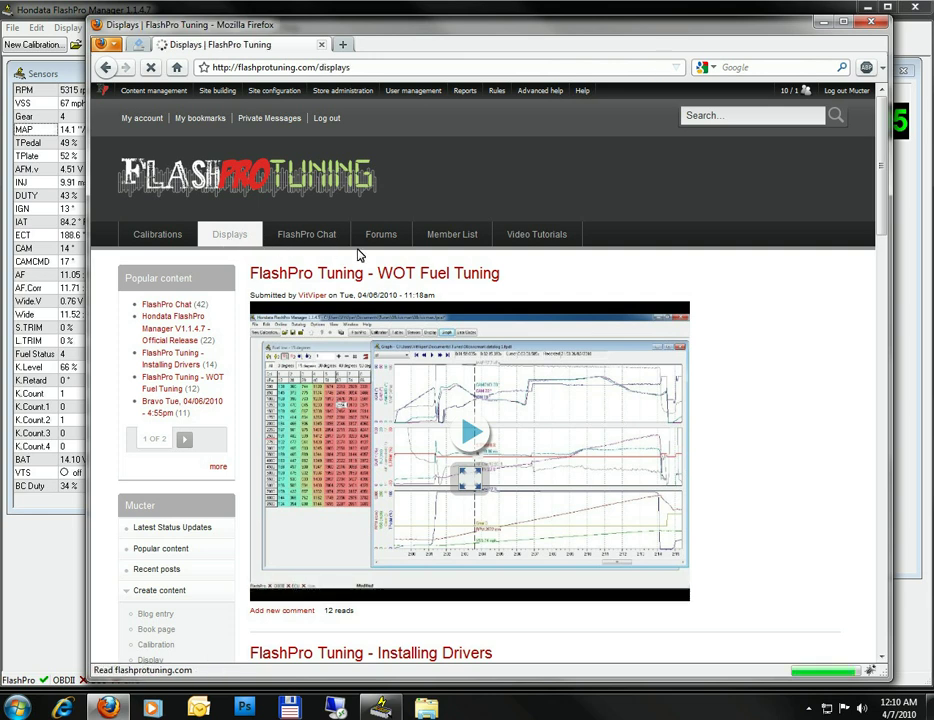
scroll(344, 333, "down", 4)
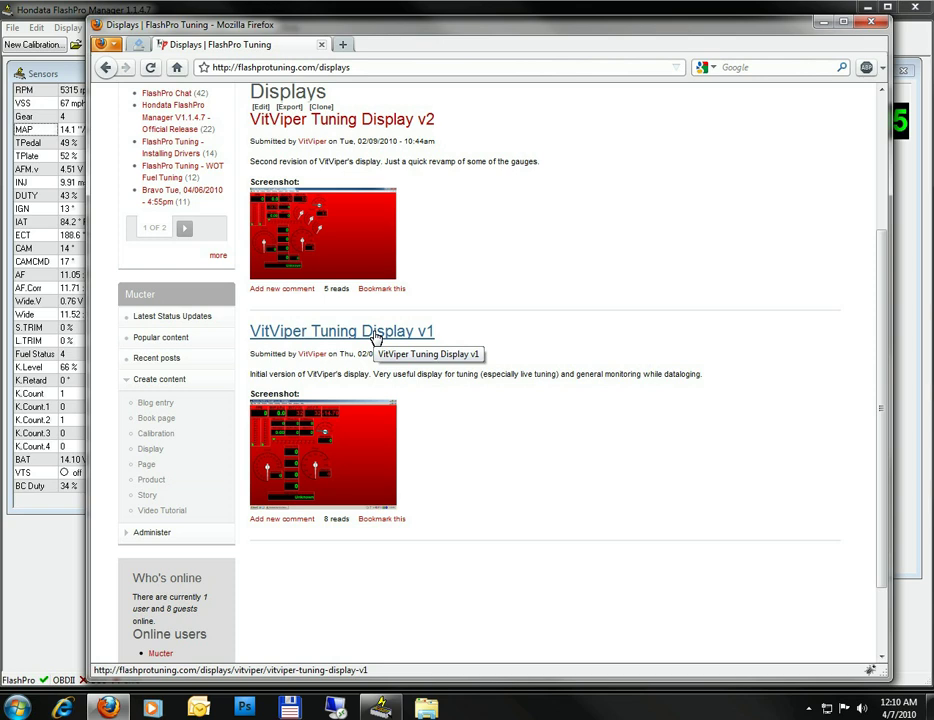
left_click(375, 339)
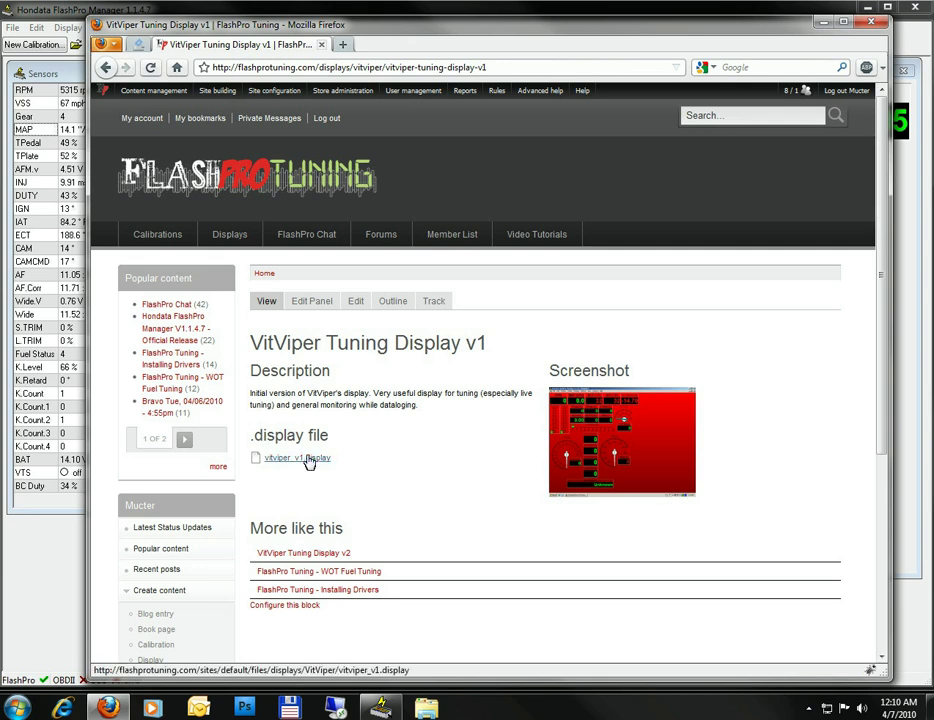
left_click(305, 459)
left_click(618, 467)
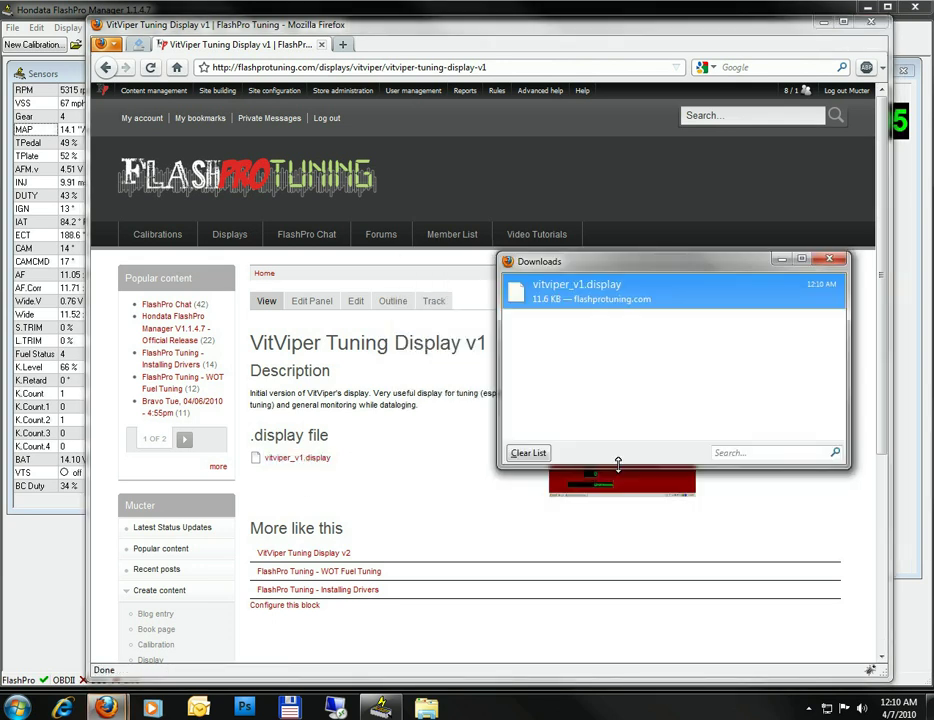
left_click(832, 259)
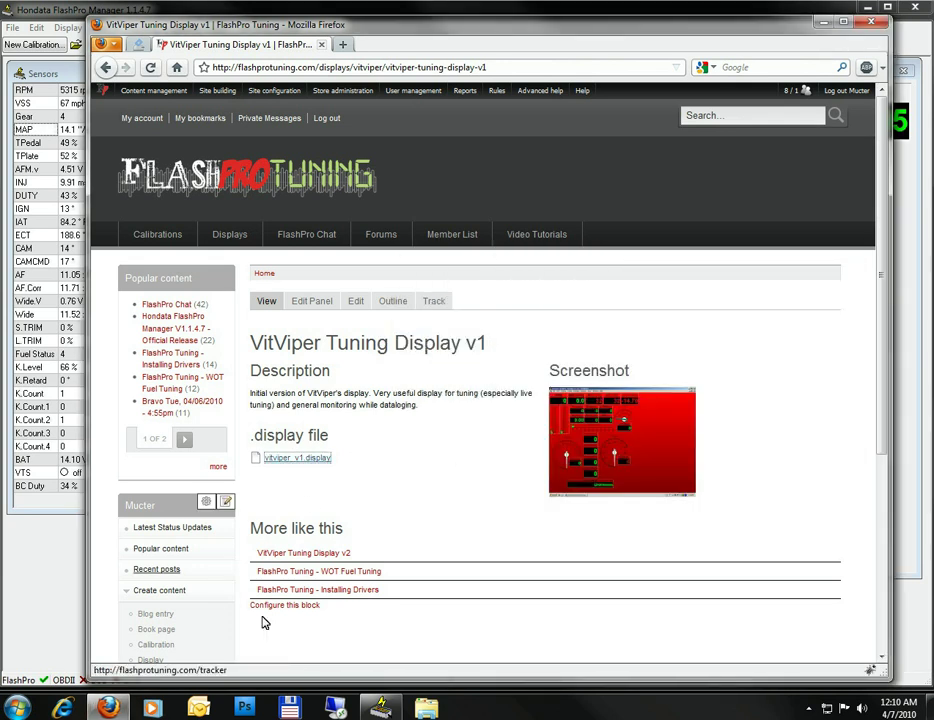
Step: In Windows Explorer, copy vitviper_v1.display from the Downloads folder into the FlashPro Calibrations folder of the Documents library
right_click(426, 707)
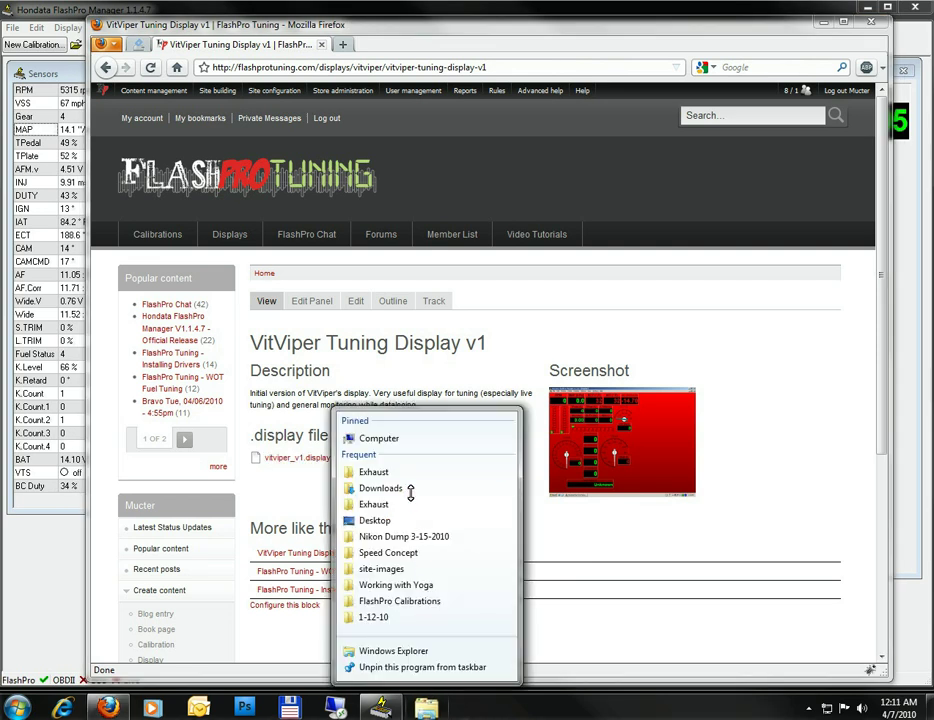
left_click(412, 488)
left_click(230, 107)
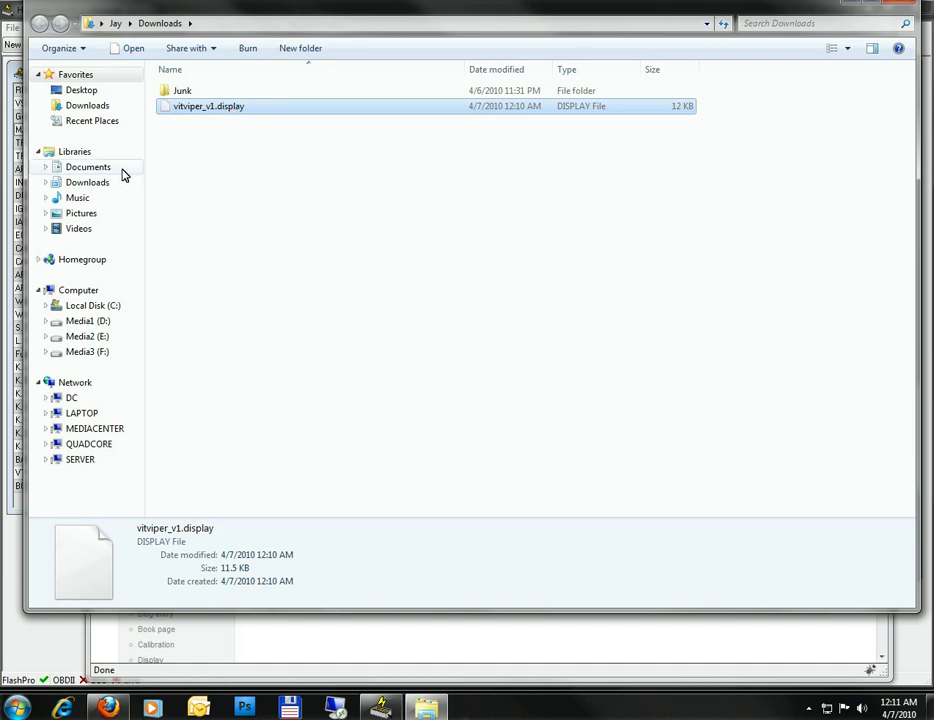
right_click(426, 707)
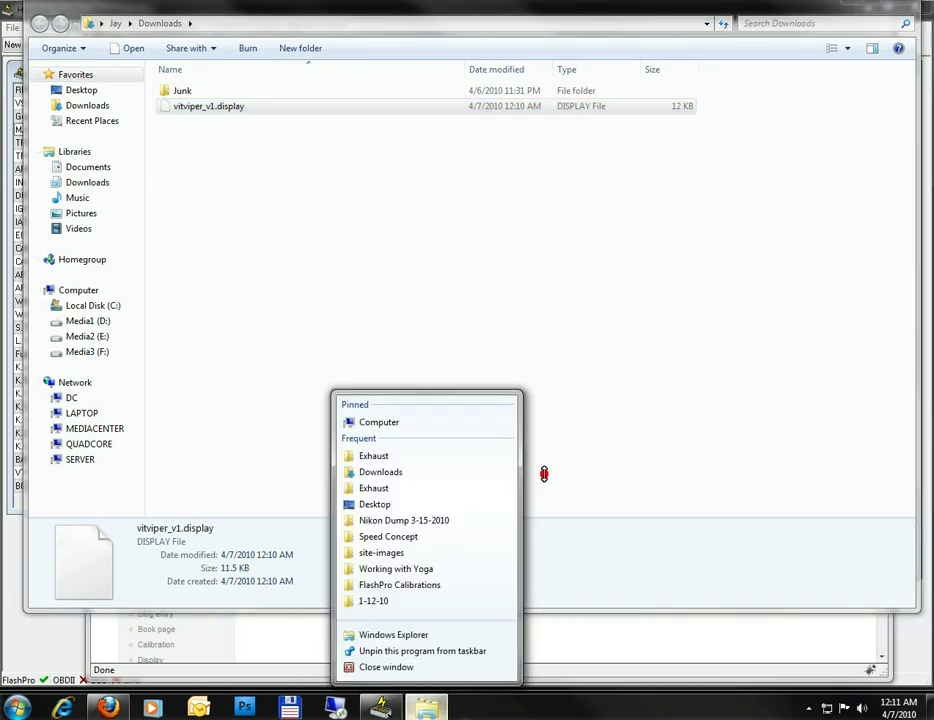
left_click(618, 451)
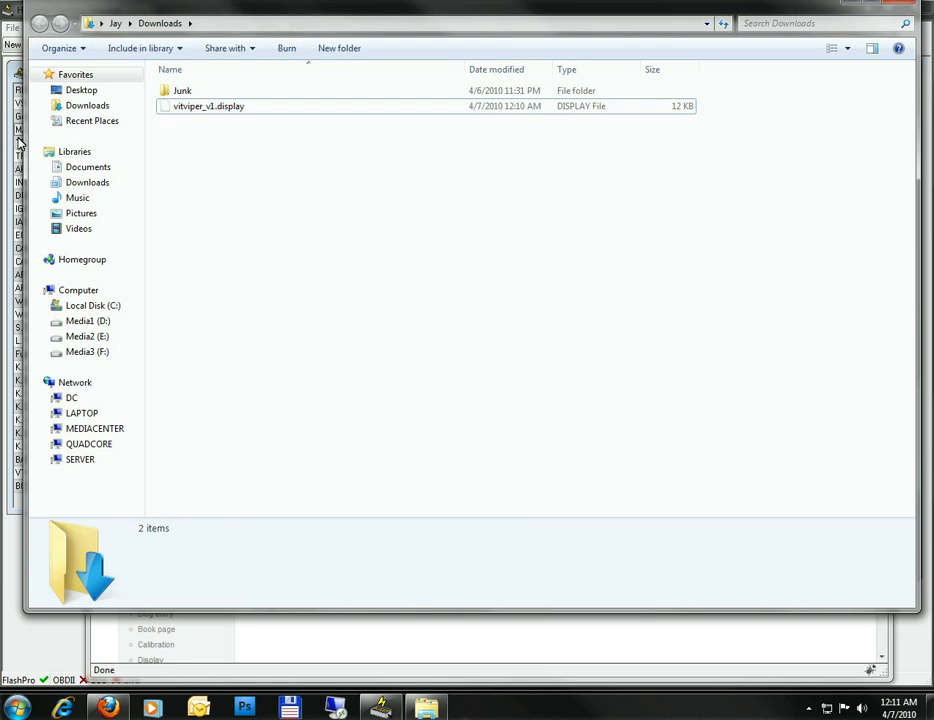
left_click(60, 167)
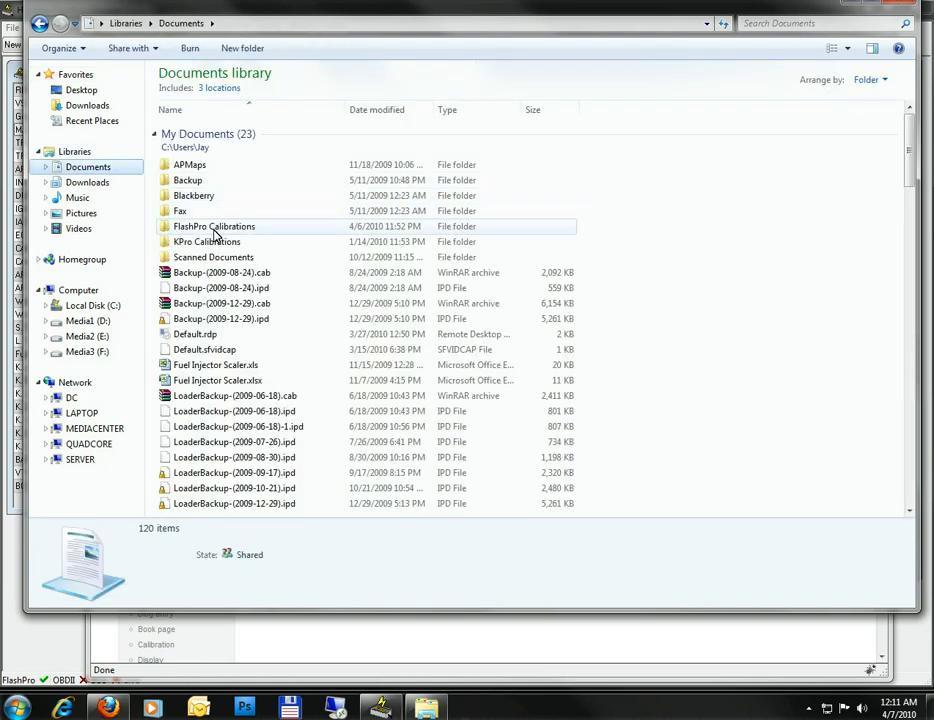
double_click(215, 235)
left_click(298, 232)
key("ctrl+v")
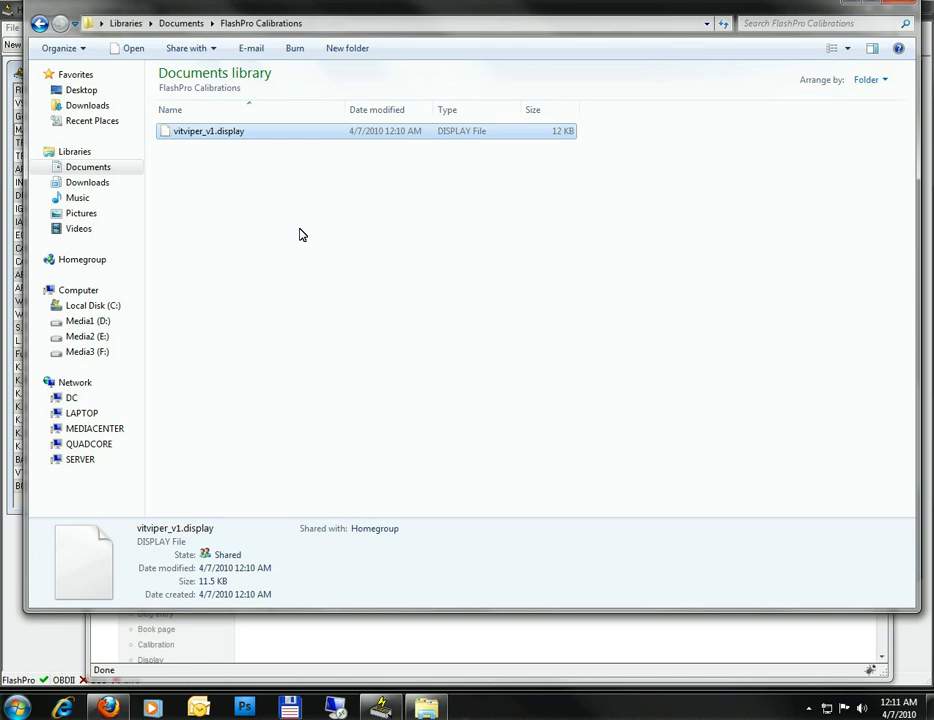
left_click(898, 4)
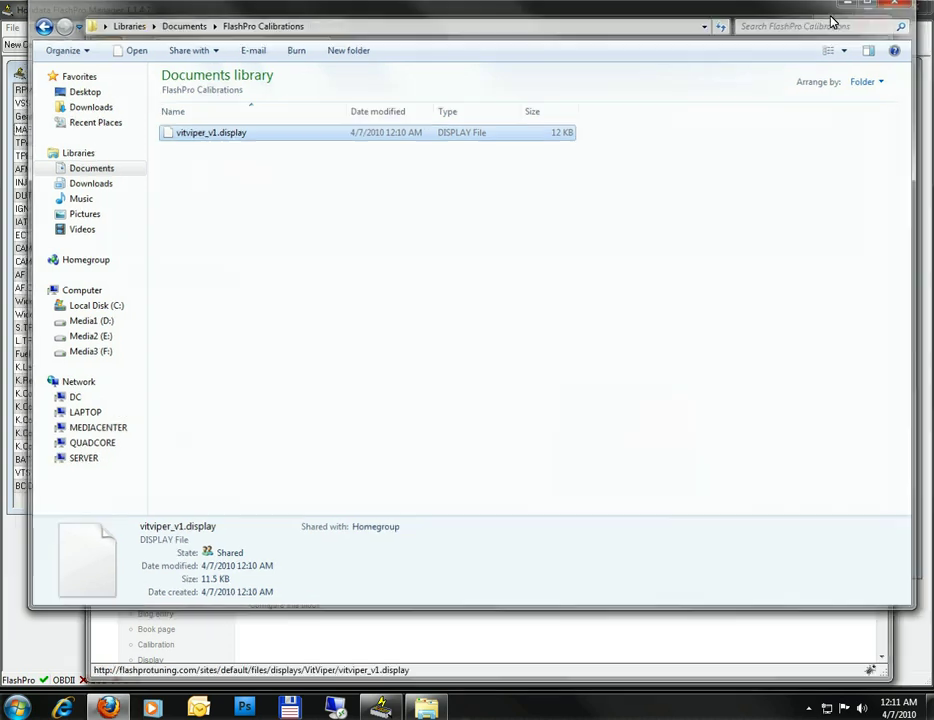
Step: Return to FlashPro Manager and load the display template vitviper_v1.display from the FlashPro Calibrations folder
left_click(29, 578)
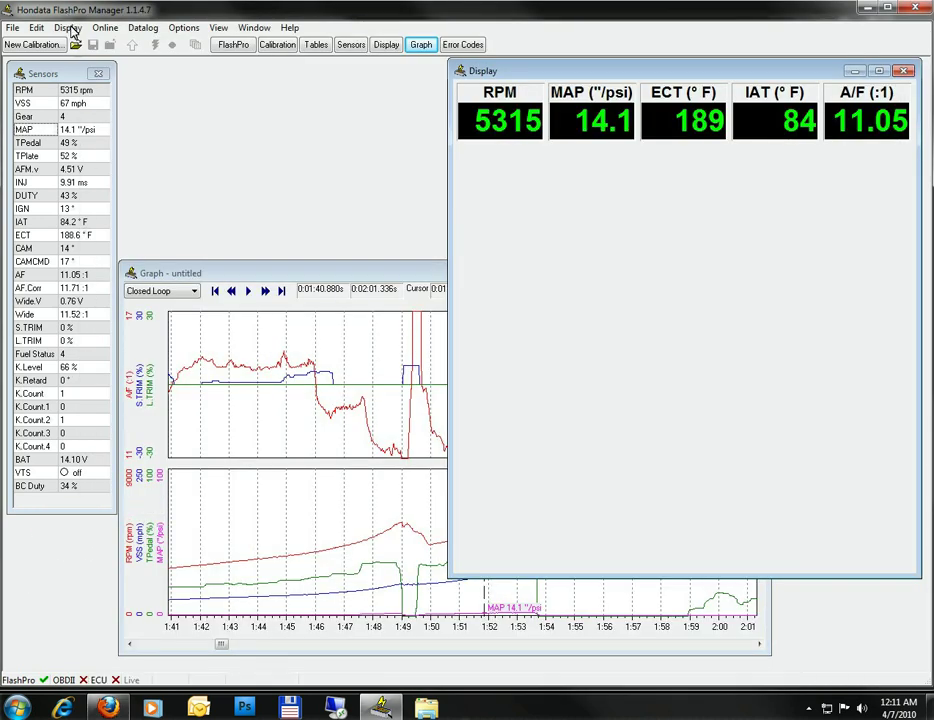
left_click(72, 30)
left_click(80, 42)
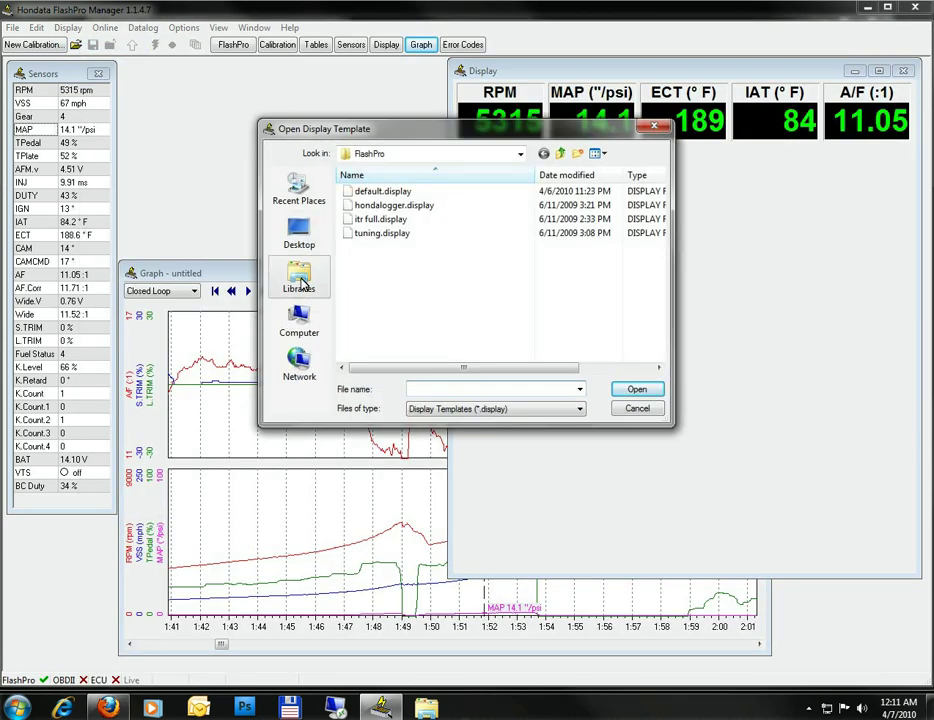
left_click(291, 183)
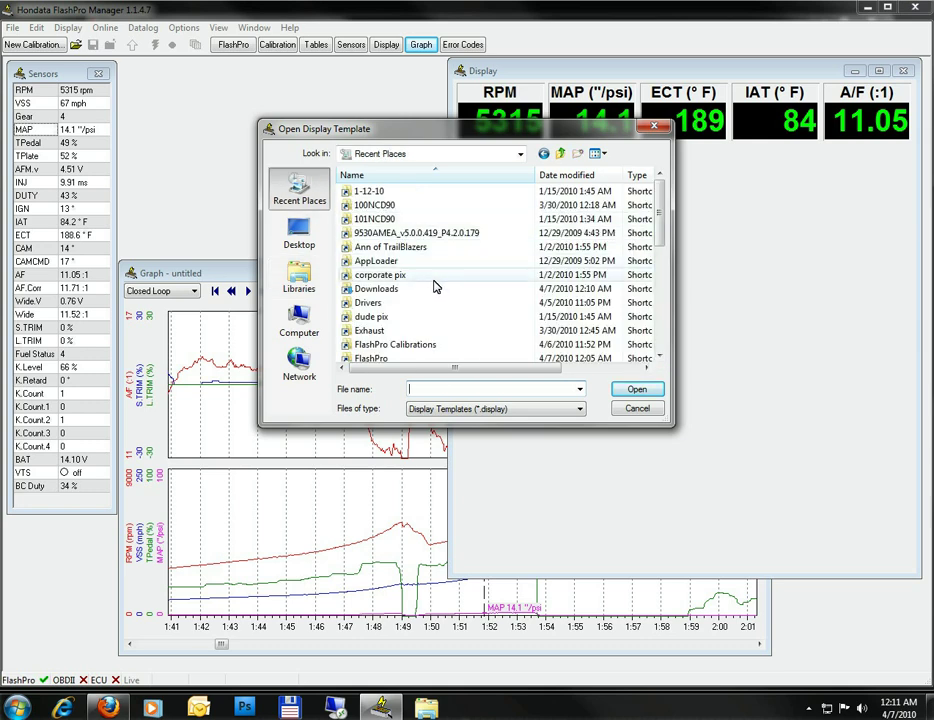
double_click(437, 345)
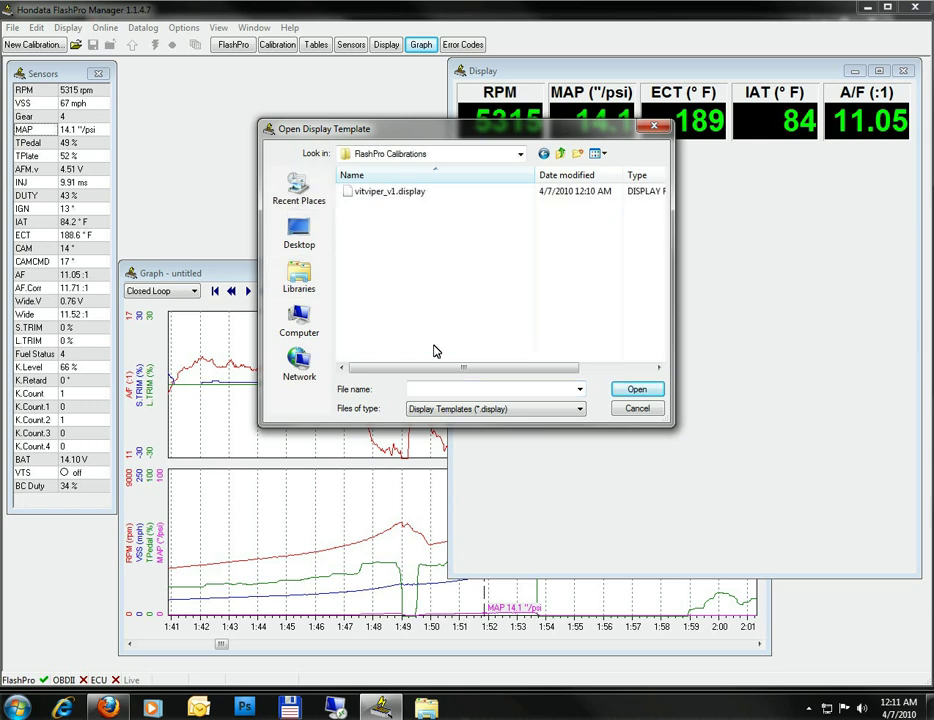
left_click(379, 193)
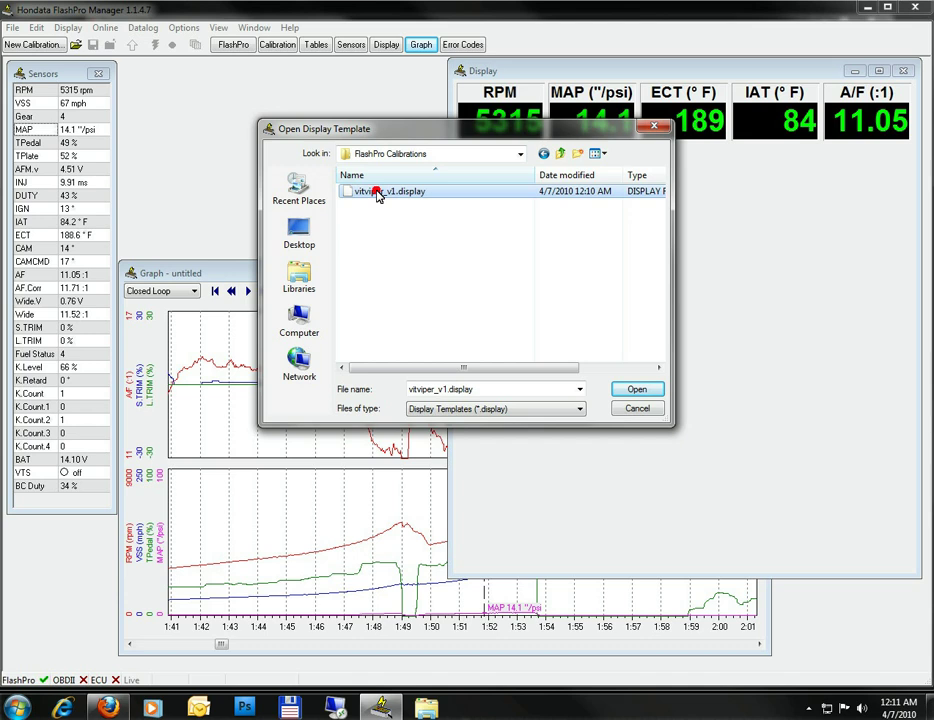
double_click(379, 193)
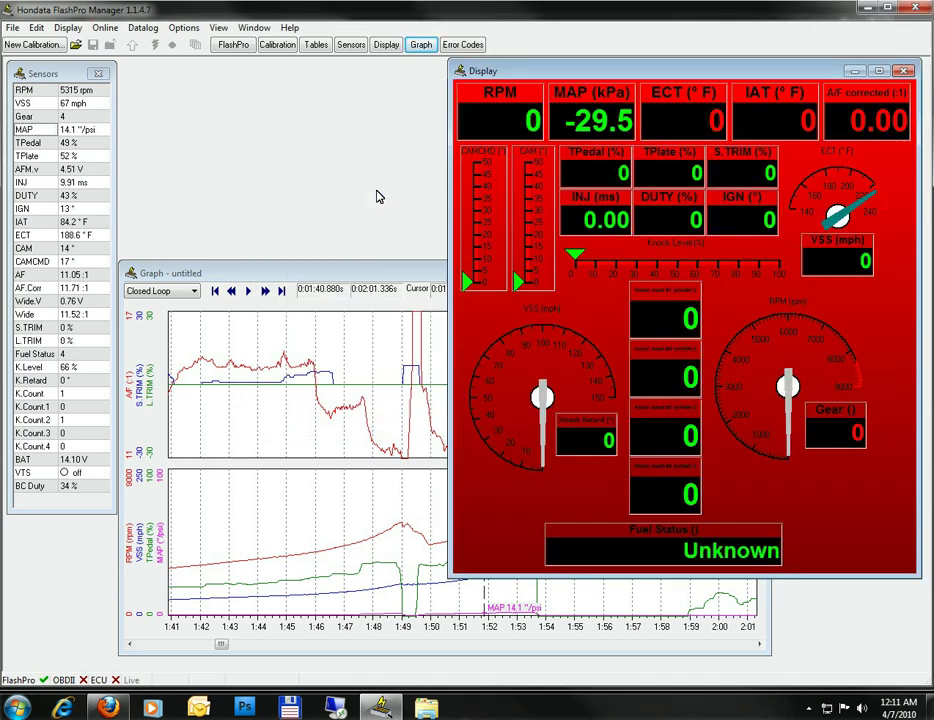
Step: Move the datalog graph's cursor to about 1:51.6 and on to about 1:52.5, examining the gauges of the loaded display
left_click_drag(350, 438, 476, 456)
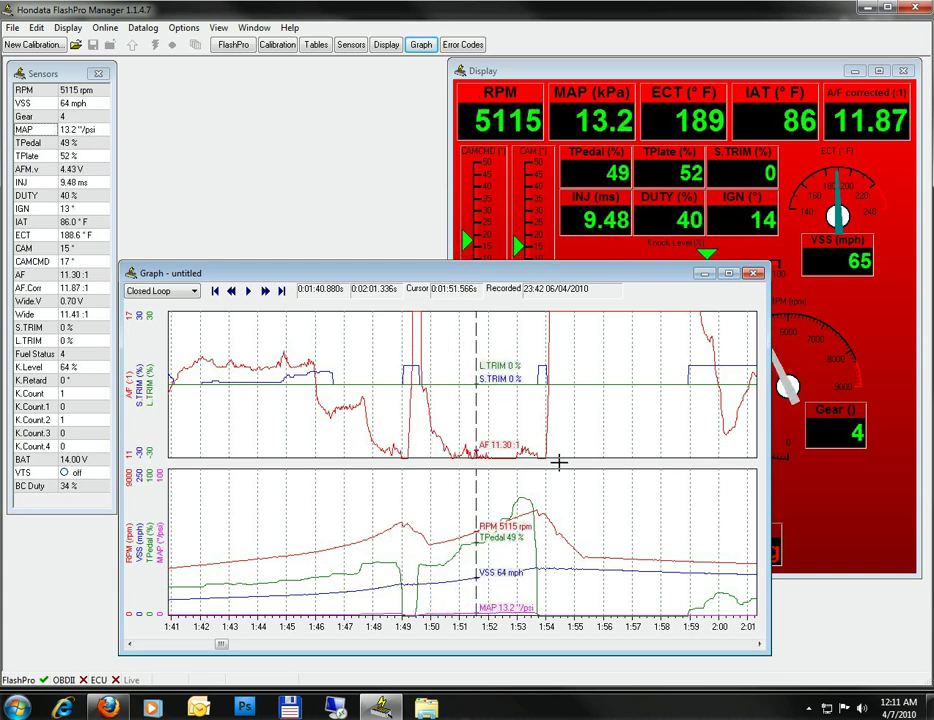
left_click(820, 505)
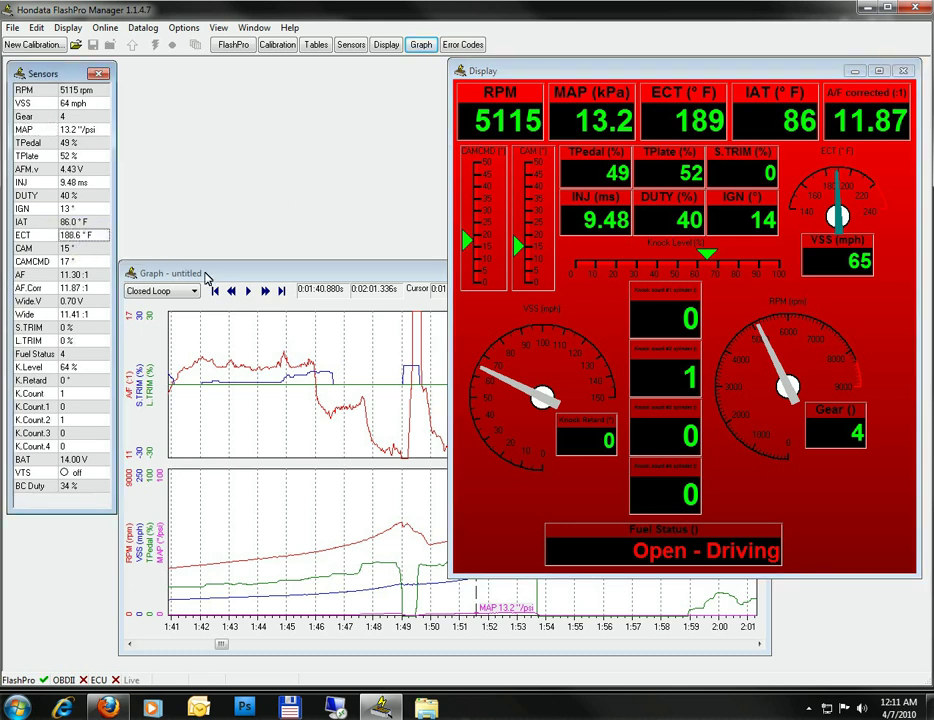
left_click(207, 279)
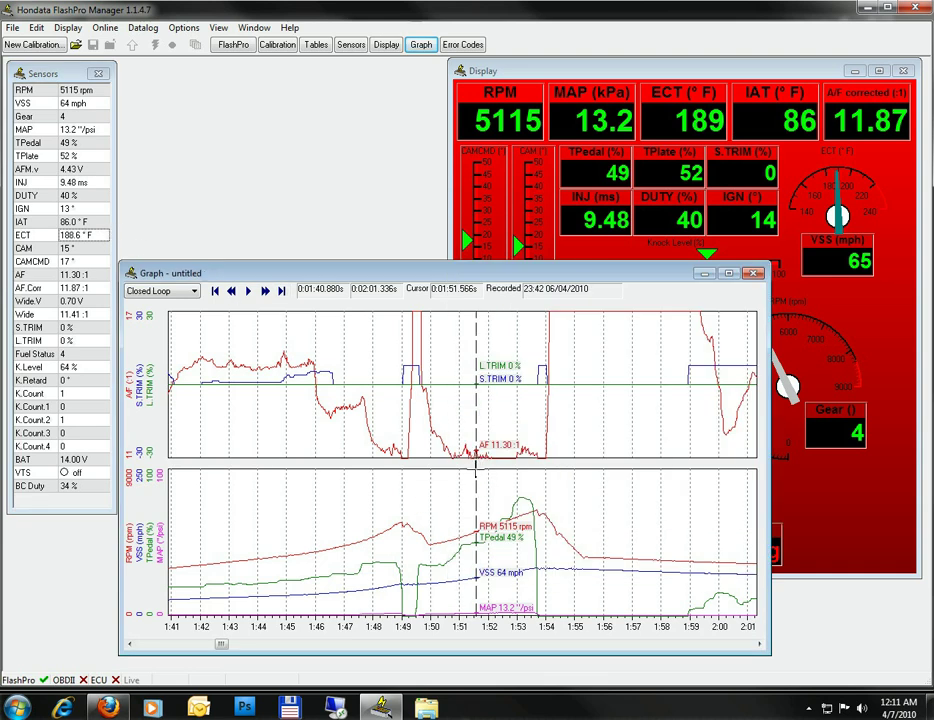
left_click_drag(477, 520, 501, 477)
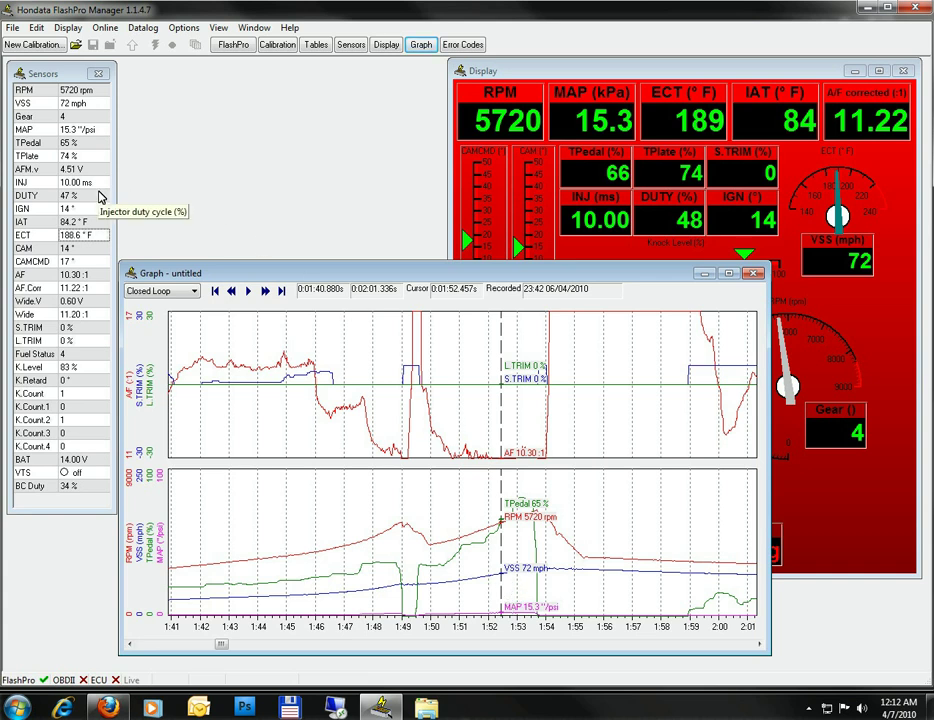
Step: Open the sensor setup for manifold pressure (MAP) and set its display maximum to 2.5
left_click(55, 131)
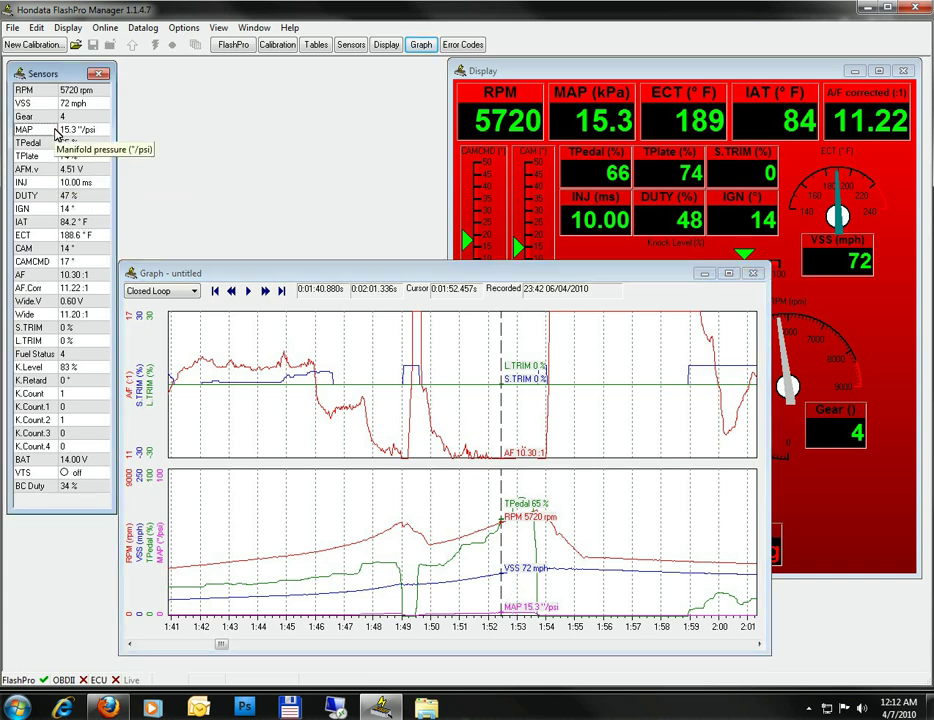
double_click(55, 131)
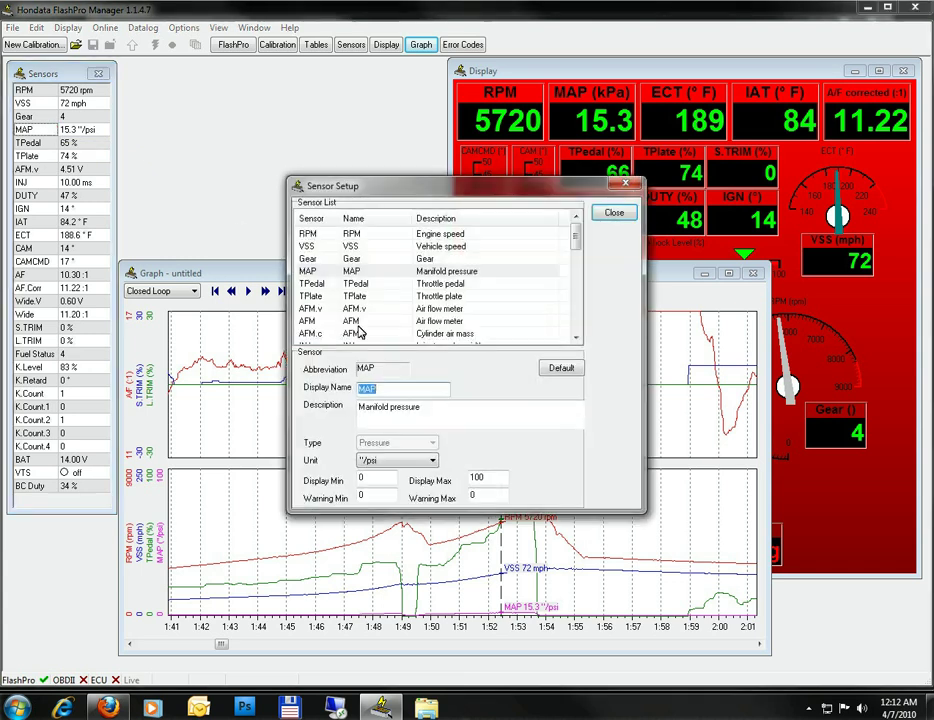
double_click(490, 479)
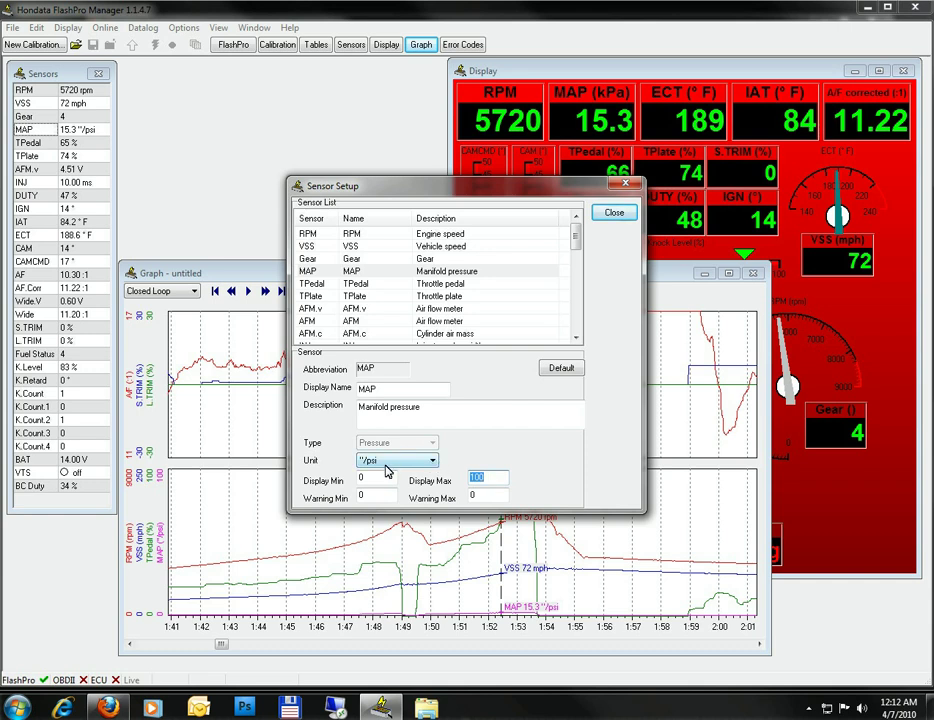
left_click(493, 480)
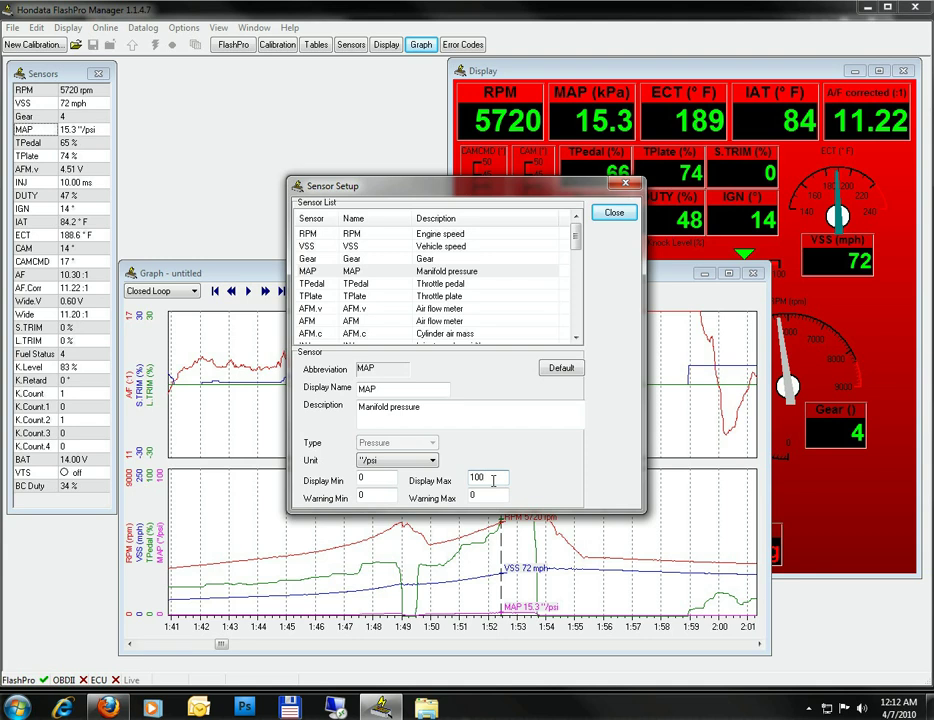
double_click(493, 480)
type("2.5")
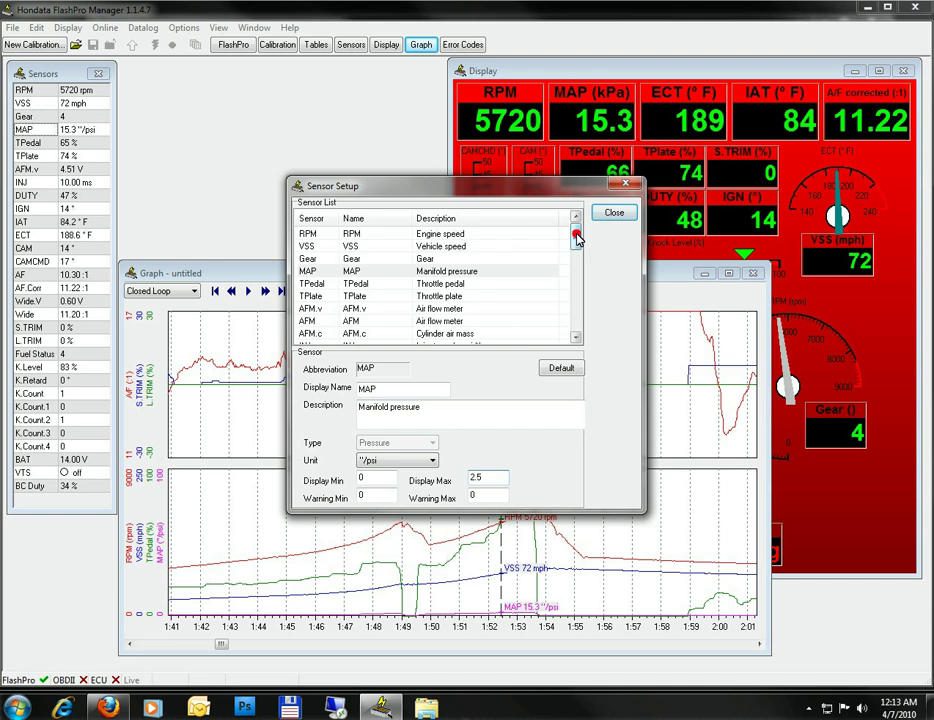
Step: Set the air/fuel ratio (AF) sensor's display range to a minimum of 10 and a maximum of 18
left_click_drag(575, 236, 578, 285)
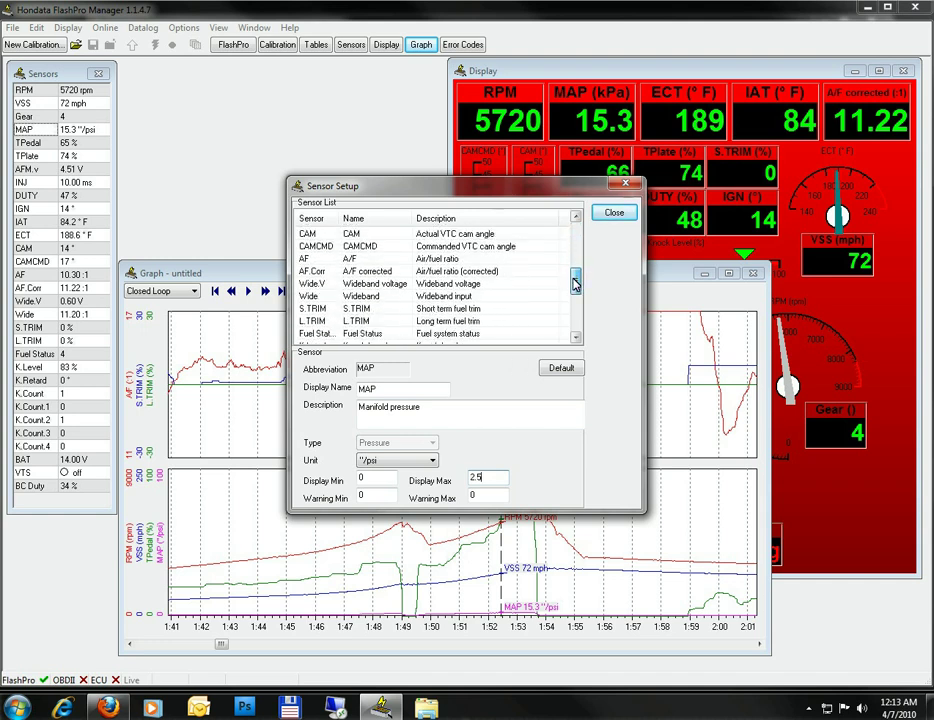
left_click(404, 259)
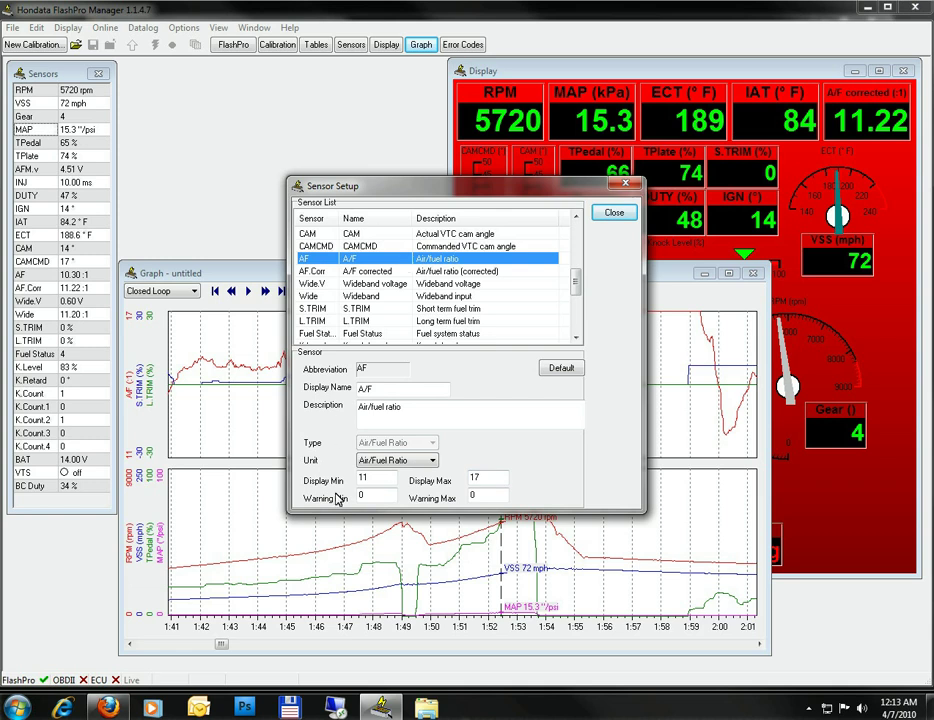
left_click(389, 483)
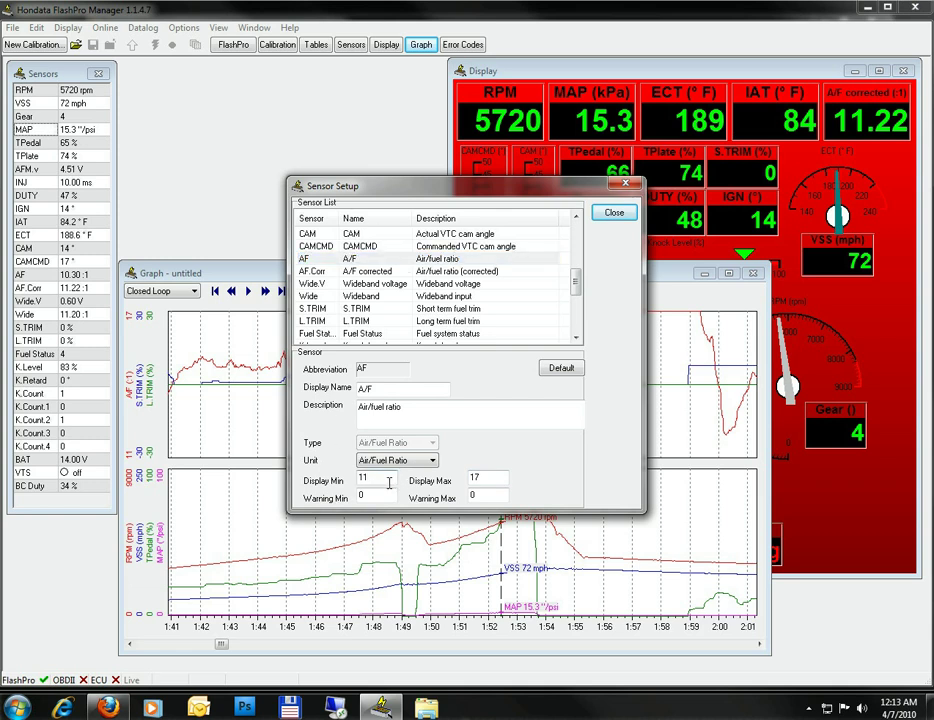
key("BackSpace")
type("0")
left_click(487, 479)
key("BackSpace")
type("8")
Step: Set the corrected air/fuel ratio (AF.Corr) sensor's display minimum to 10 and maximum to 18
left_click(488, 273)
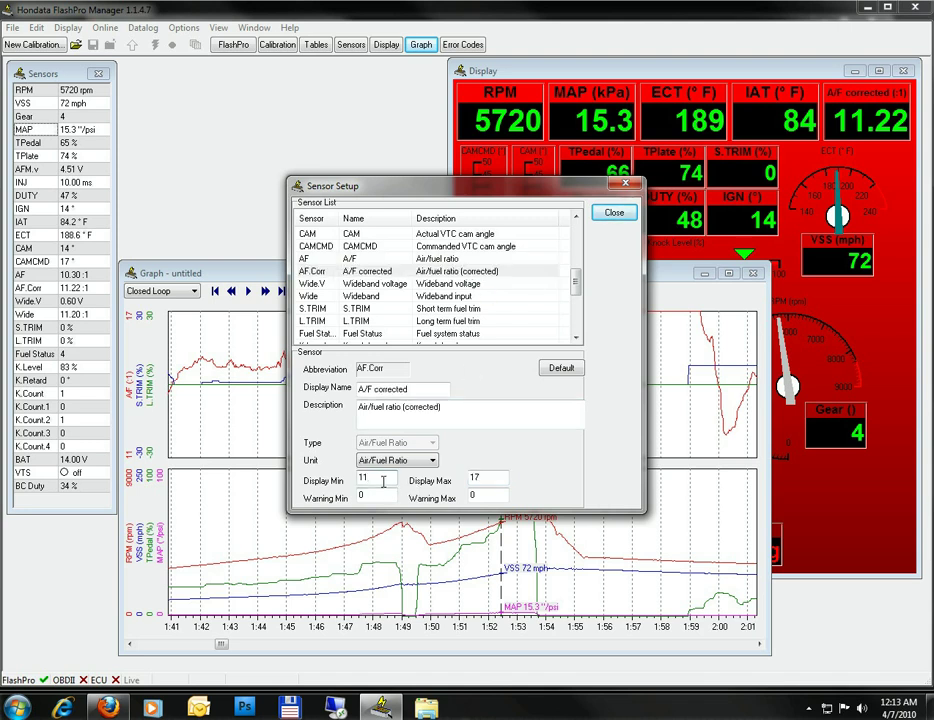
key("BackSpace")
type("0")
left_click(488, 479)
key("BackSpace")
type("8")
Step: Set the wideband input (Wide) sensor's display minimum to 10 and maximum to 18, and close the sensor setup
left_click(435, 297)
left_click(387, 480)
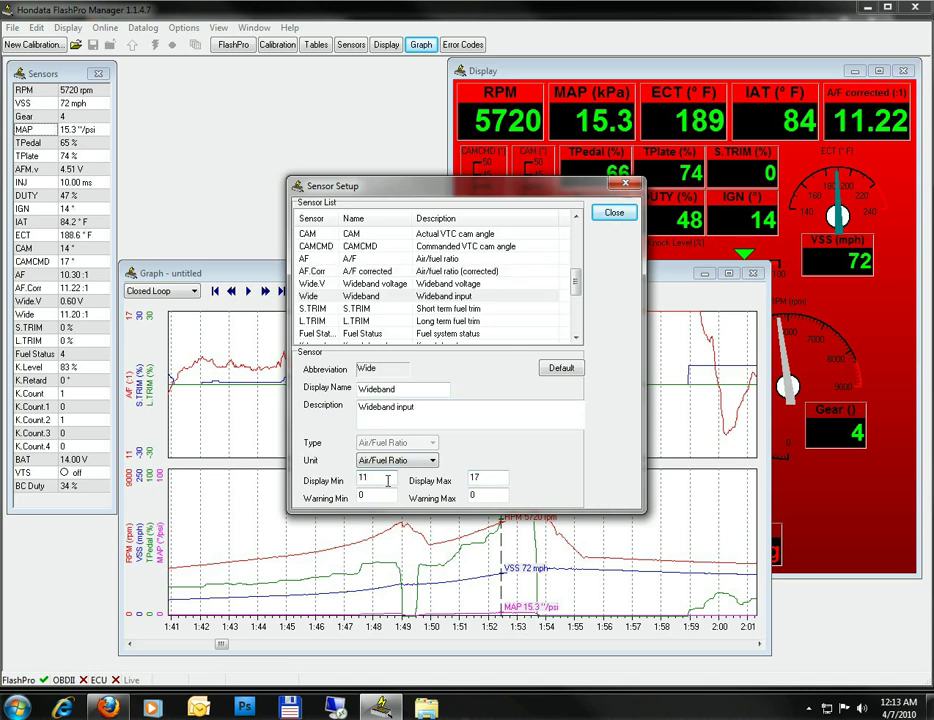
key("BackSpace")
type("0")
left_click(486, 480)
key("BackSpace")
type("8")
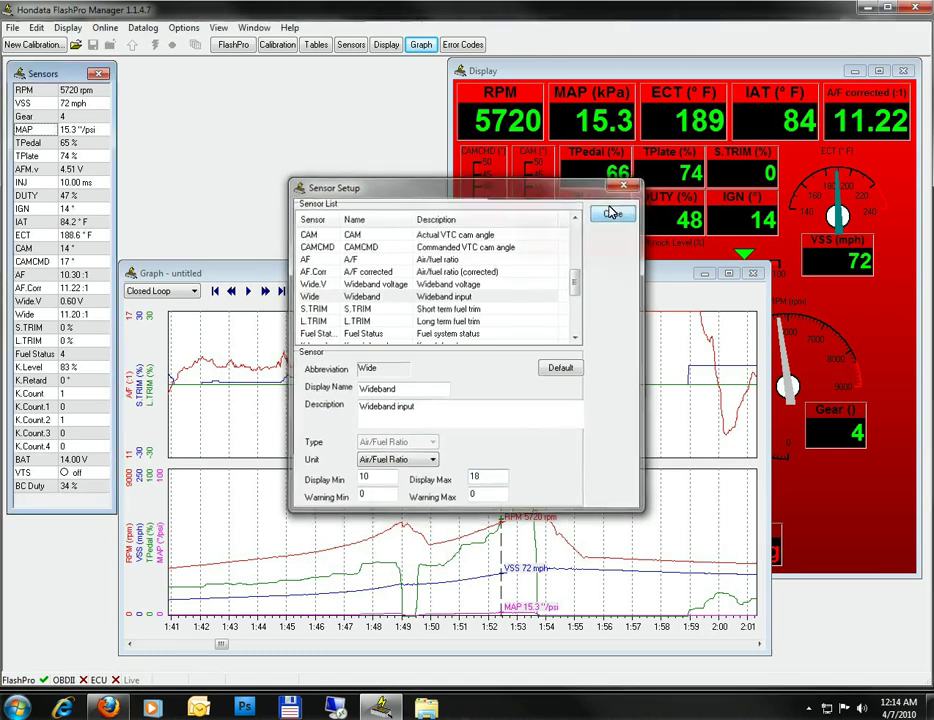
left_click(614, 213)
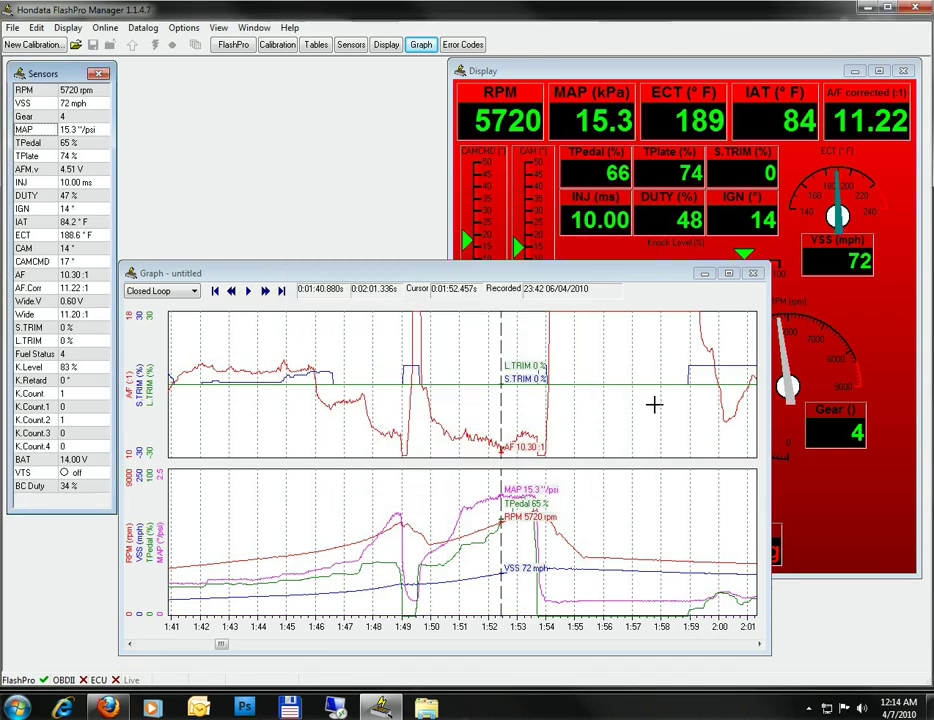
Step: Examine the air/fuel, MAP, throttle and RPM traces on the graph by moving the cursor through the acceleration runs
left_click(492, 453)
left_click_drag(491, 452, 521, 458)
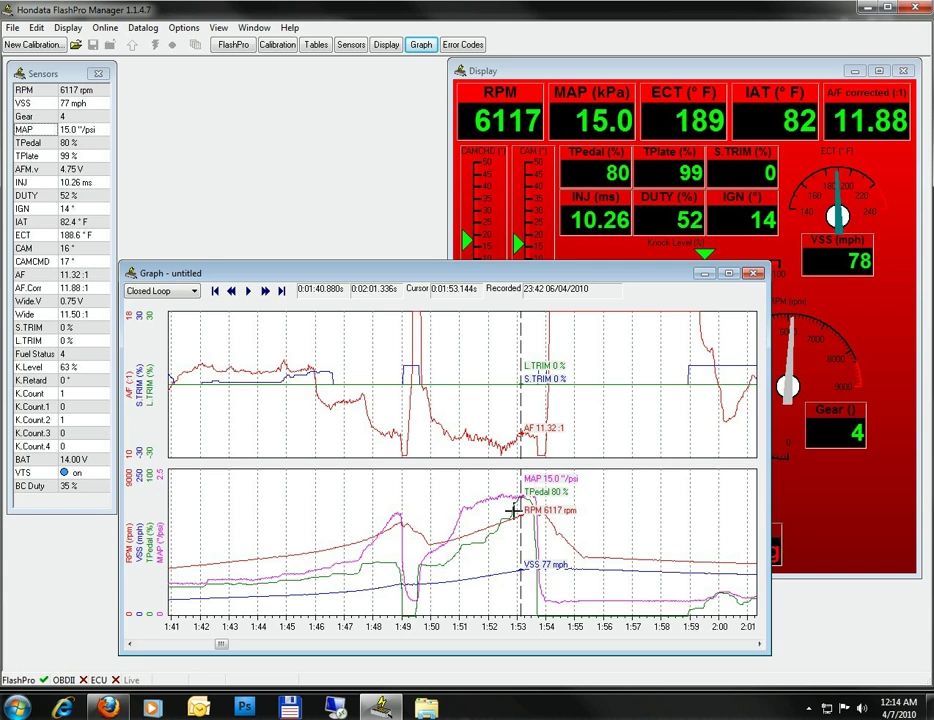
mouse_move(500, 500)
left_mouse_down()
mouse_move(486, 505)
mouse_move(504, 518)
left_mouse_up()
left_click_drag(212, 580, 397, 586)
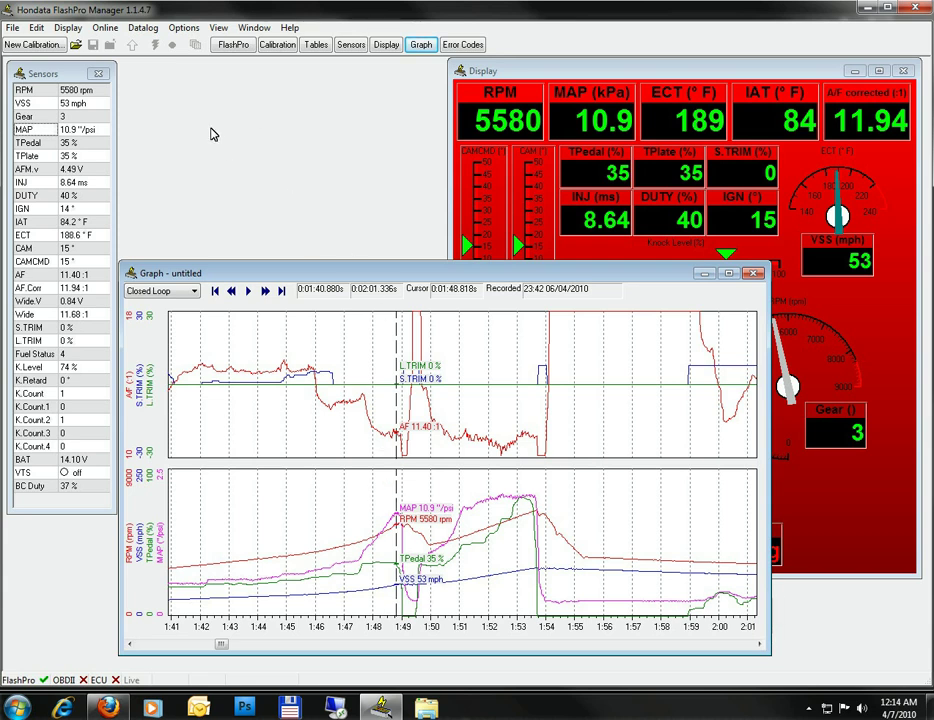
Step: In the lambda overlay settings, set the target air/fuel ratio to 13.1 for medium load and 11.8 for high load
left_click(185, 29)
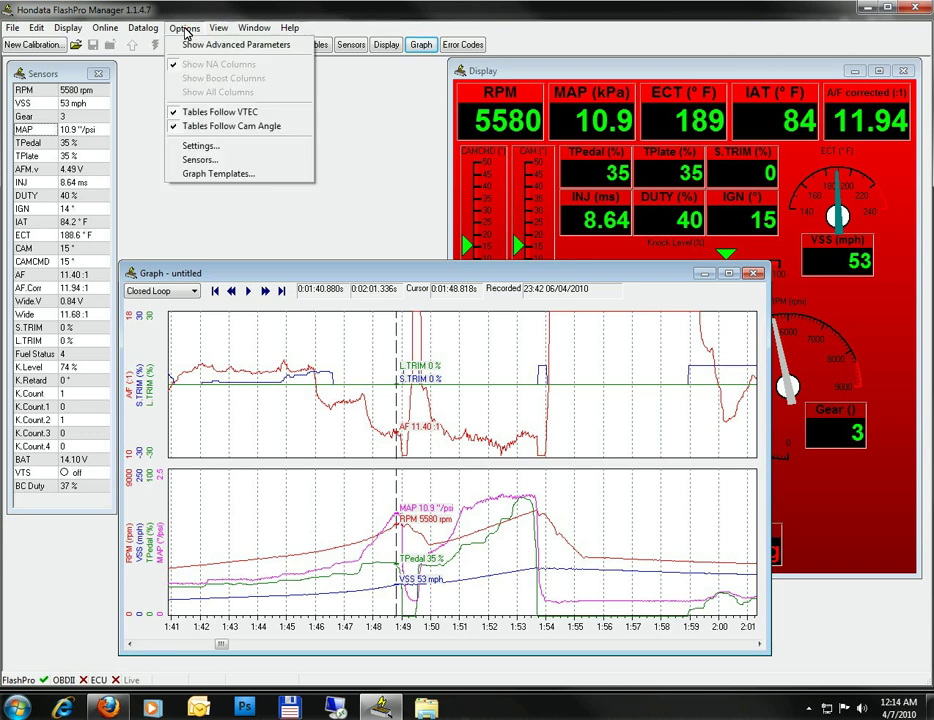
left_click(195, 149)
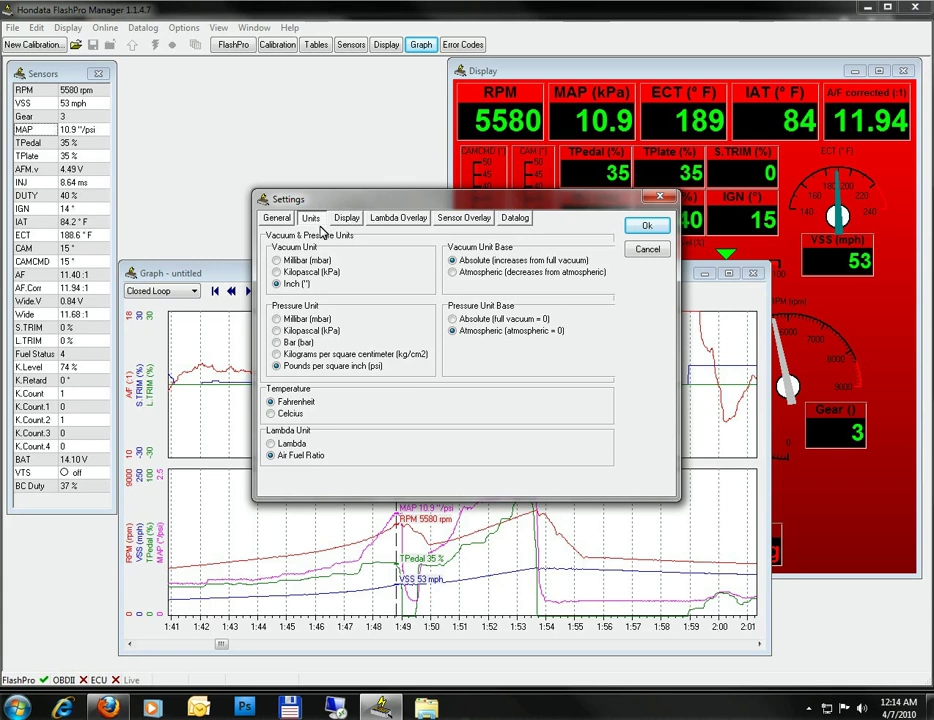
left_click(405, 218)
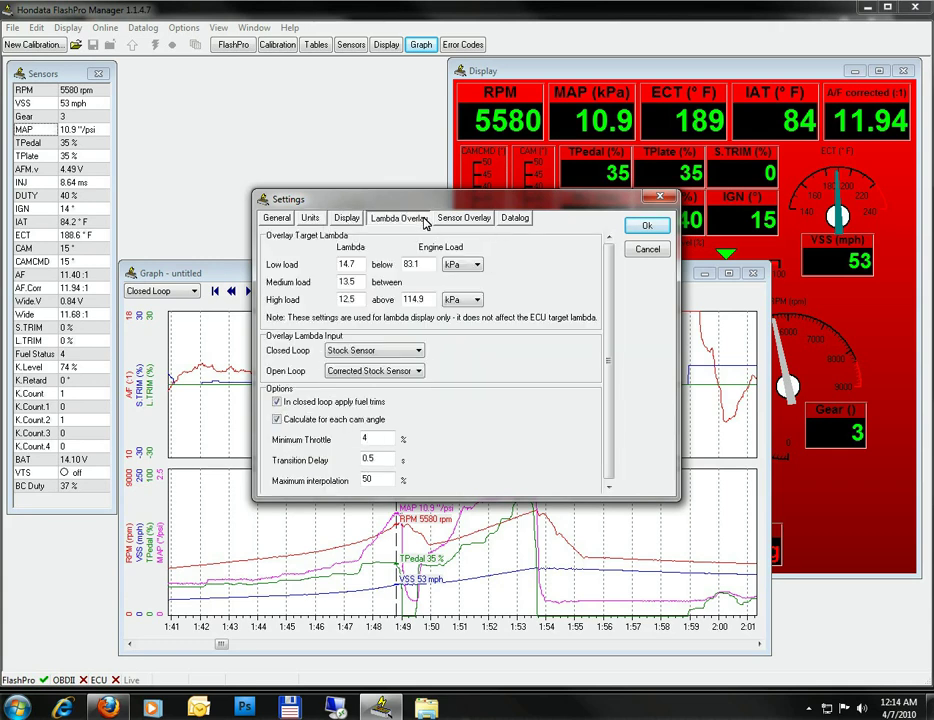
left_click(358, 285)
key("BackSpace")
type("1")
left_click(362, 300)
key("BackSpace")
key("BackSpace")
key("BackSpace")
type("1.8")
Step: Choose Corrected Stock Sensor as the open loop input for the lambda overlay
left_click(420, 371)
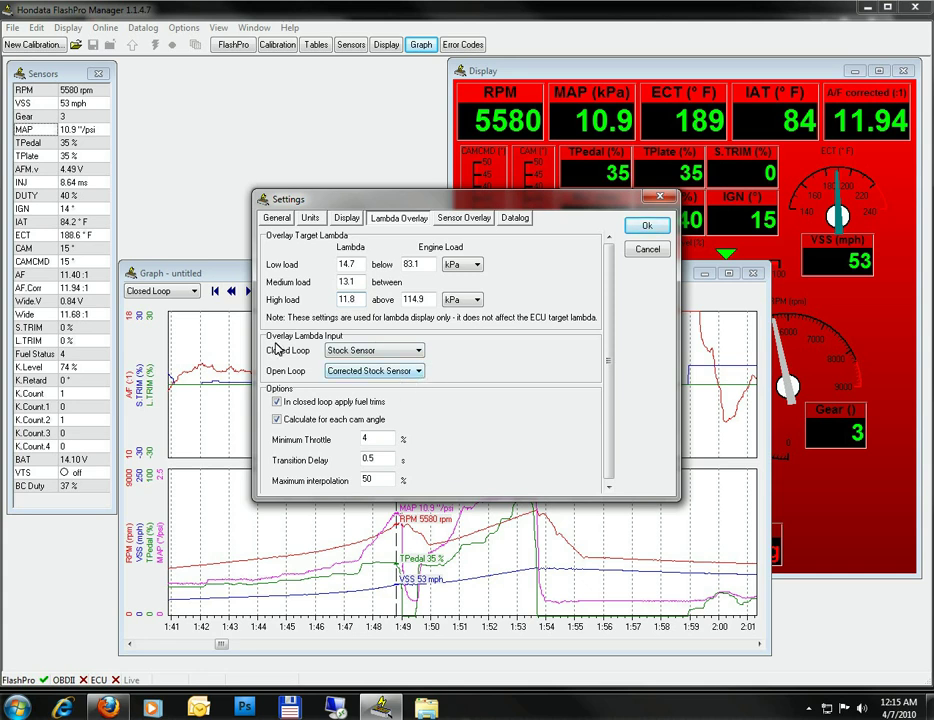
left_click(363, 372)
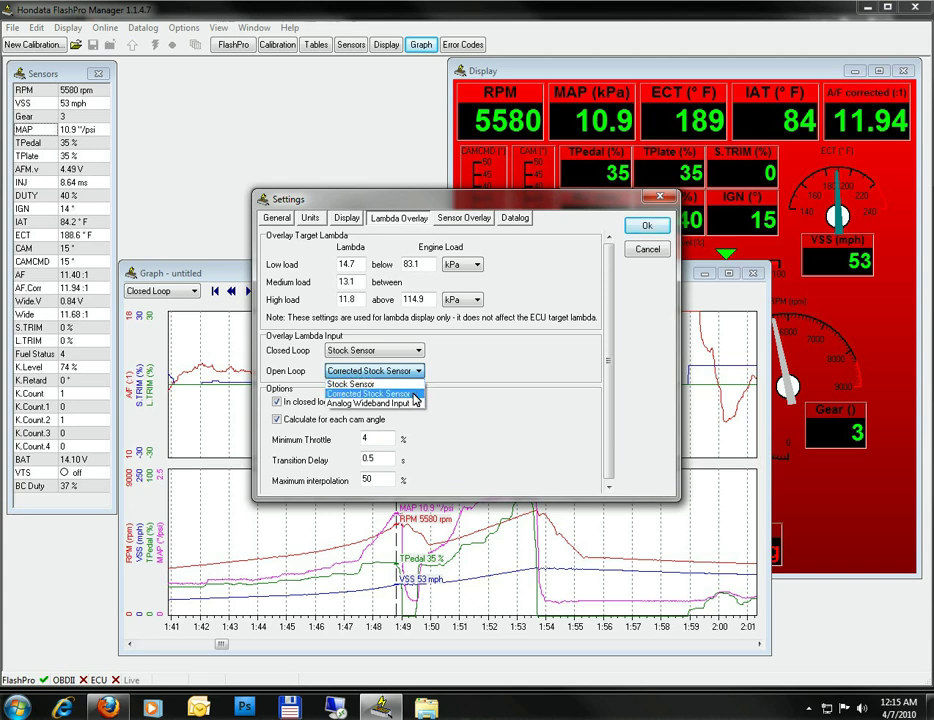
left_click(412, 394)
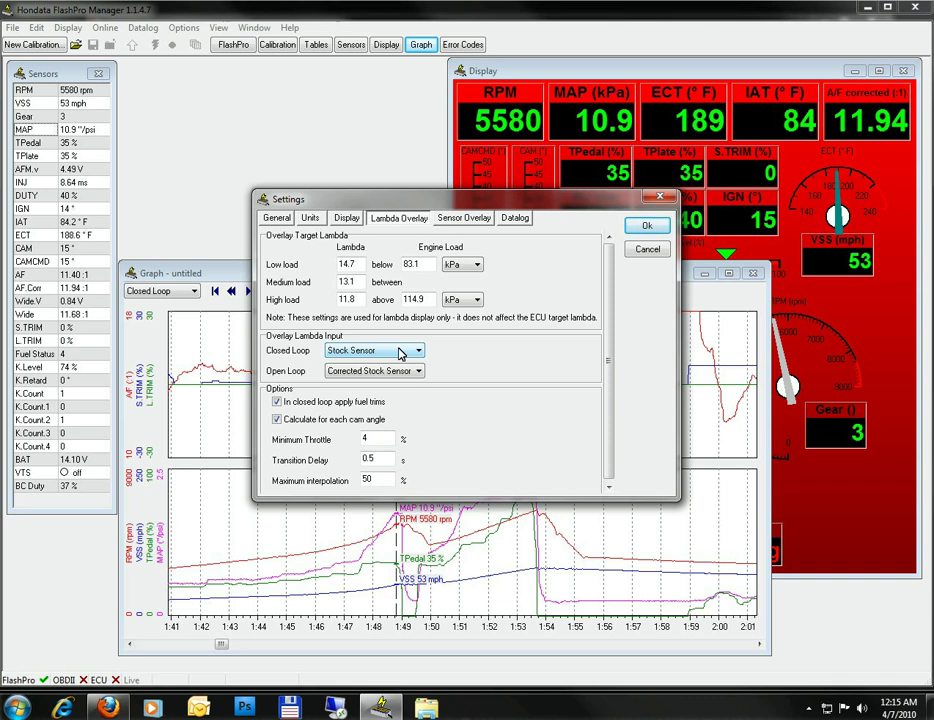
Step: Set datalog autosave to the calibration's directory, with the calibration name as prefix and date plus sequence number as suffix, and apply the settings
left_click(516, 219)
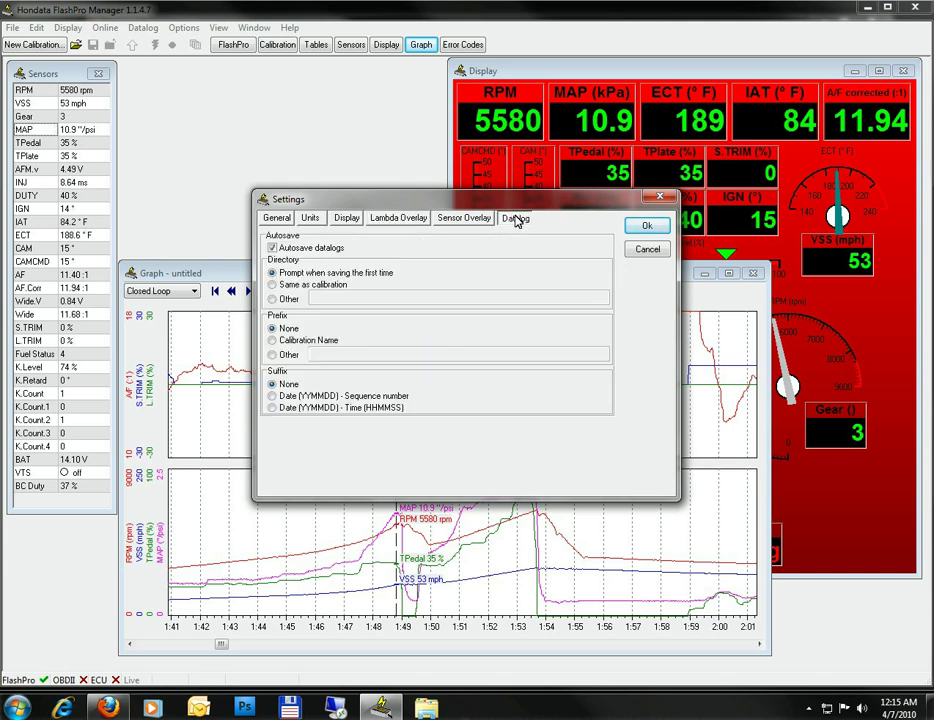
left_click(285, 248)
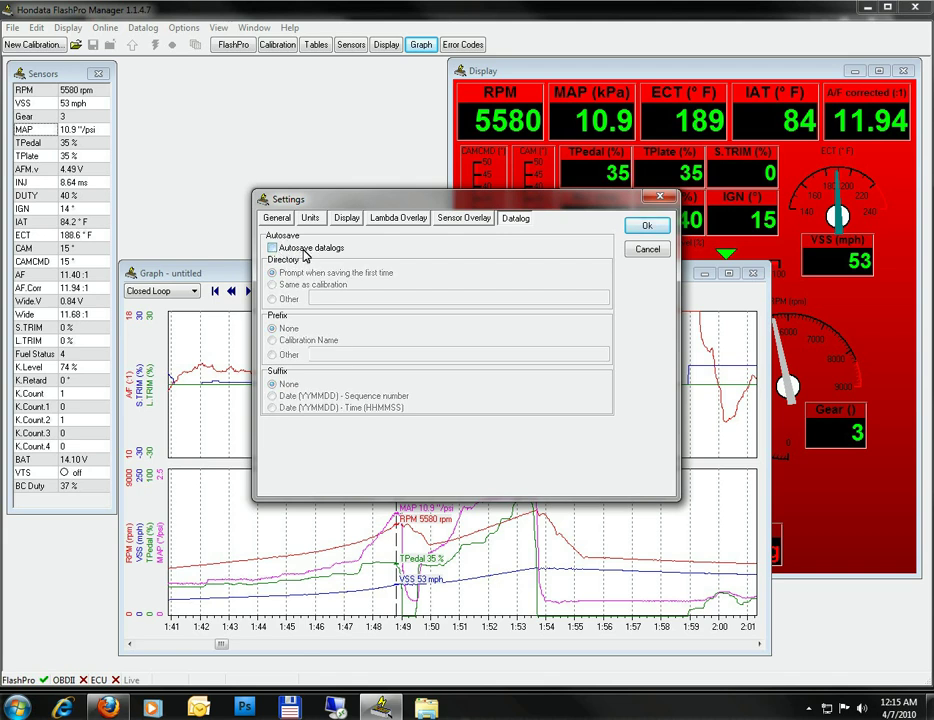
left_click(285, 249)
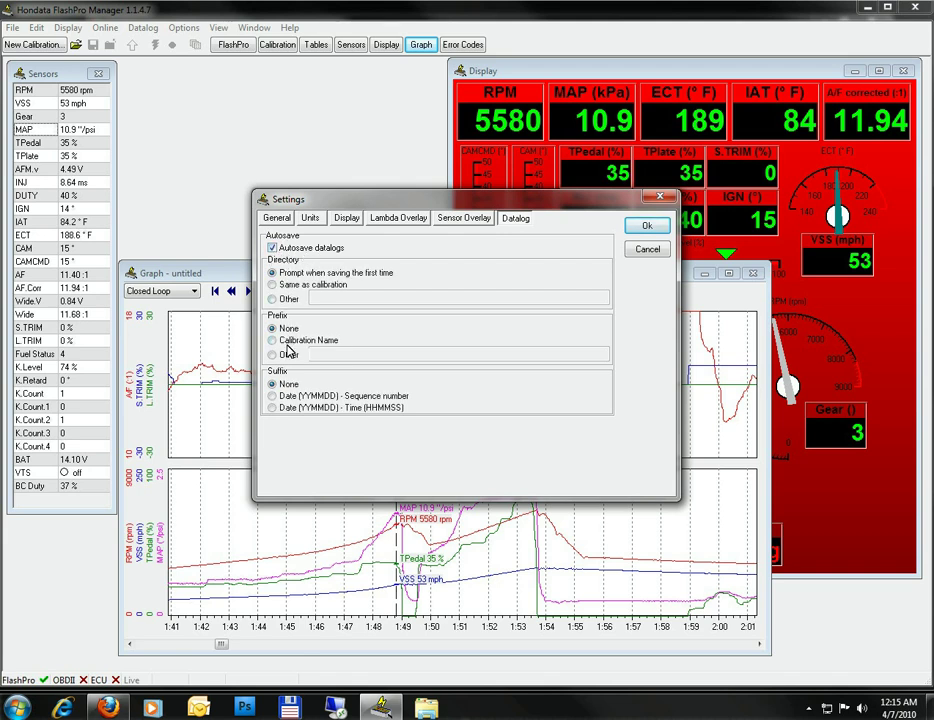
left_click(298, 286)
left_click(284, 340)
left_click(302, 397)
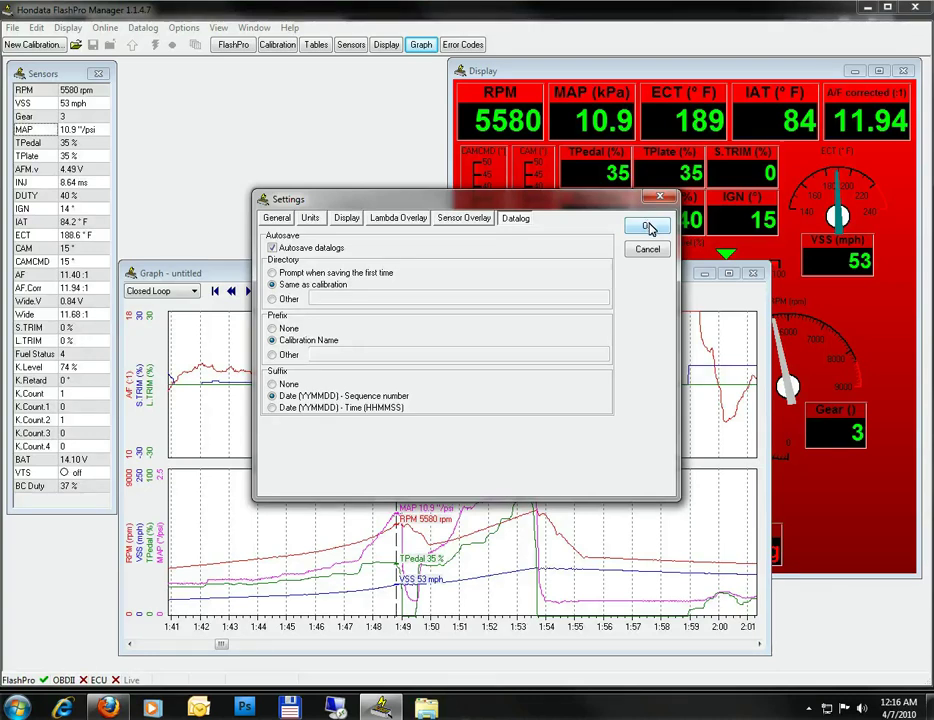
left_click(648, 226)
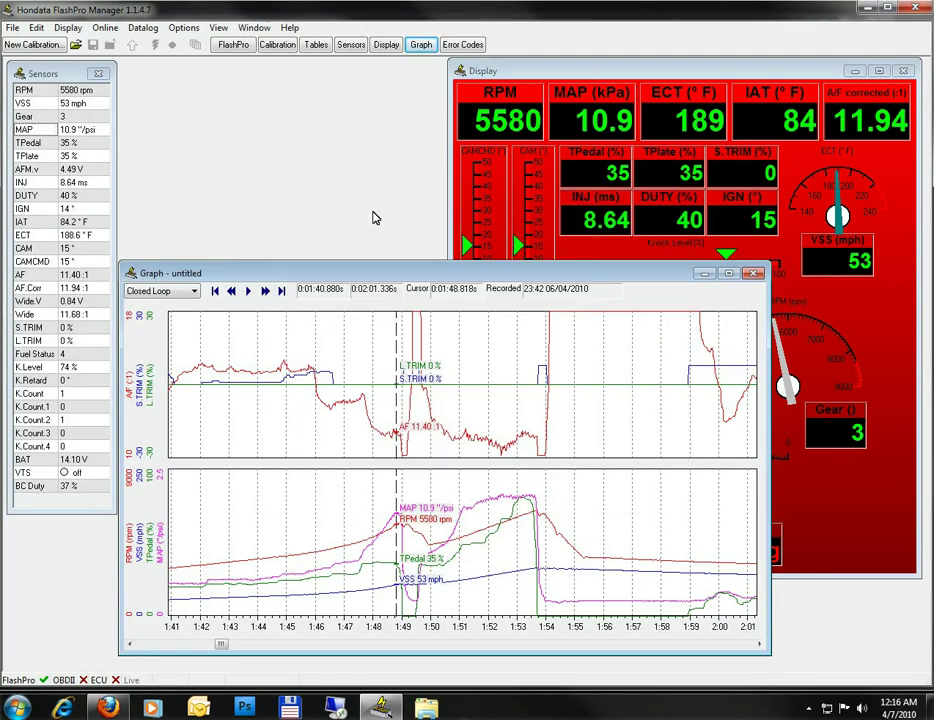